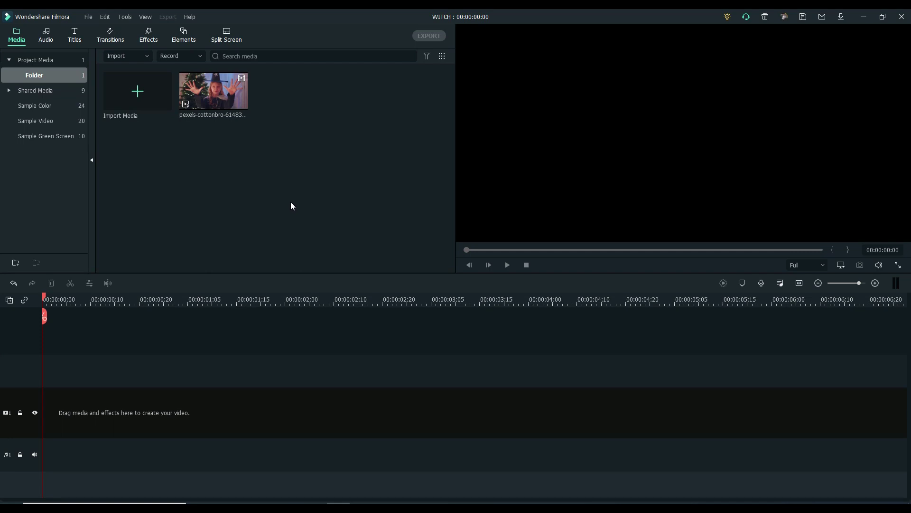
Play the imported Pexels clip of the girl in the witch hat in the preview window
double_click(211, 102)
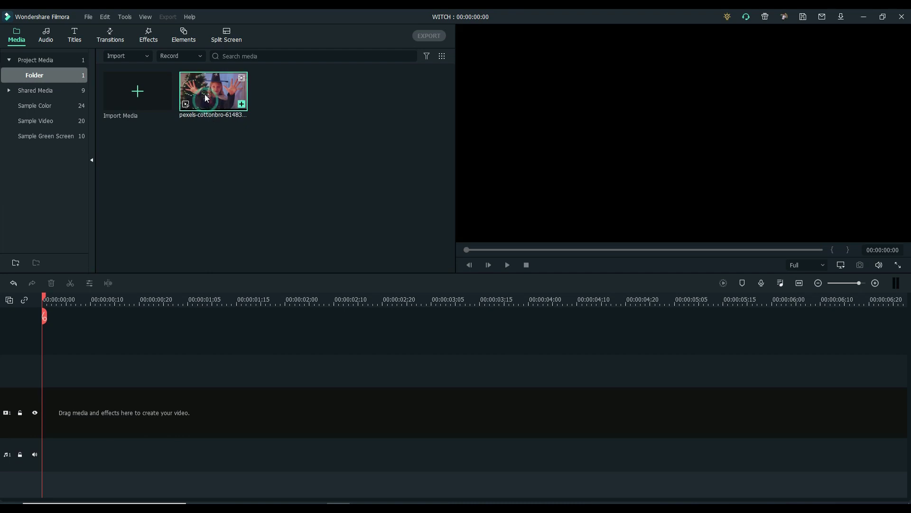
Place the witch clip on the video track and split it just after two seconds
drag(204, 308, 44, 411)
click(512, 278)
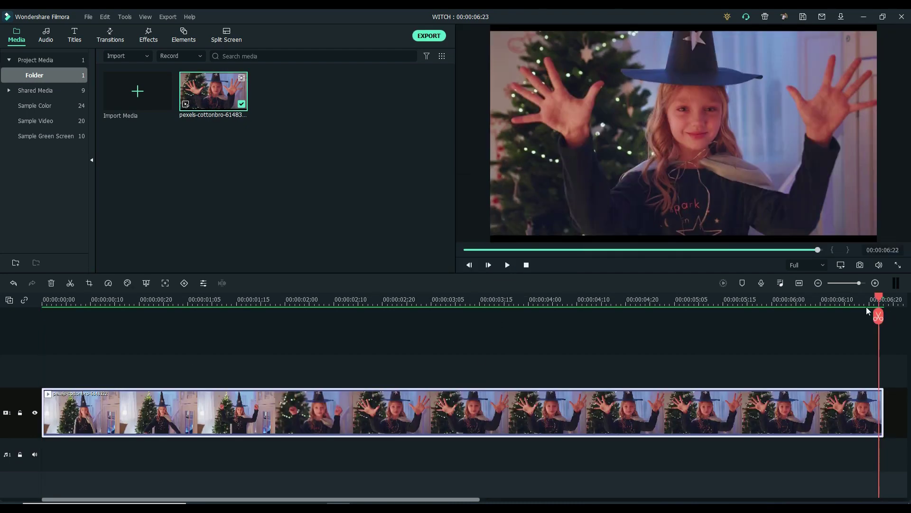
click(326, 338)
mouse_move(328, 339)
mouse_down()
mouse_move(216, 332)
mouse_move(296, 334)
mouse_up()
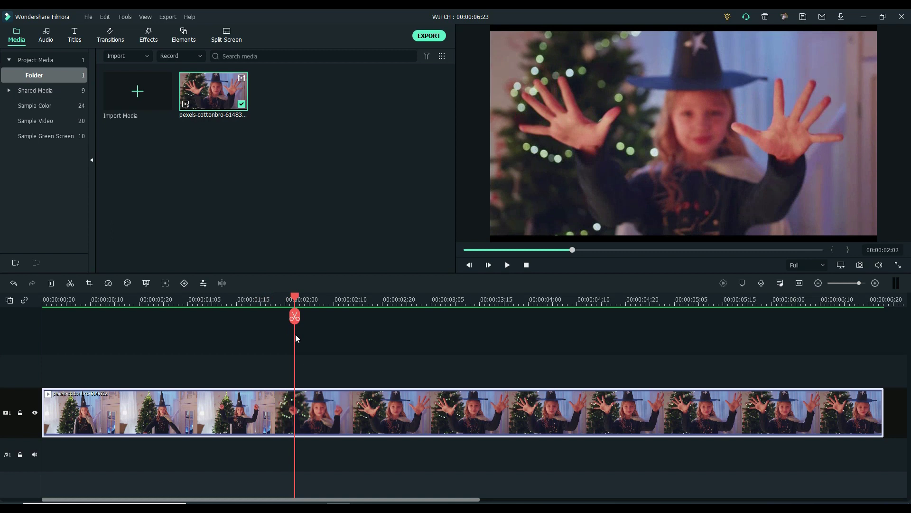
click(295, 316)
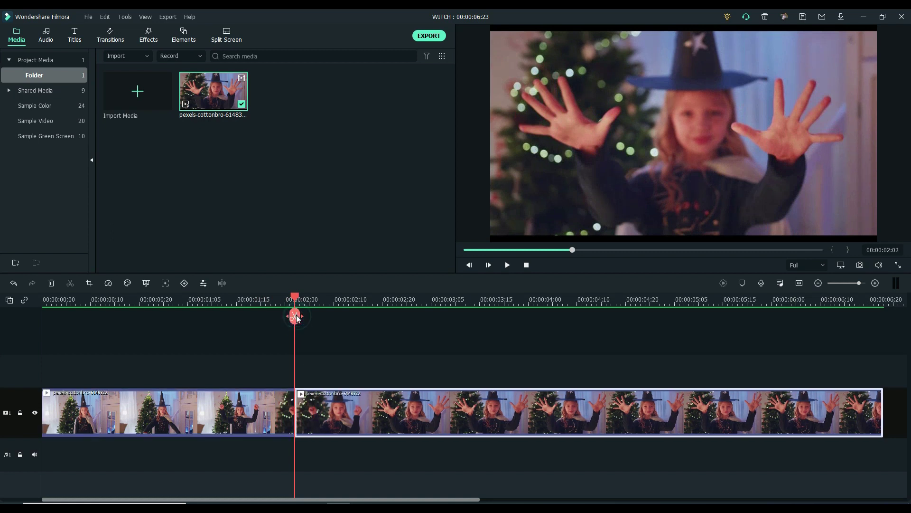
Motion-track the raised left hand in the second clip part
double_click(324, 413)
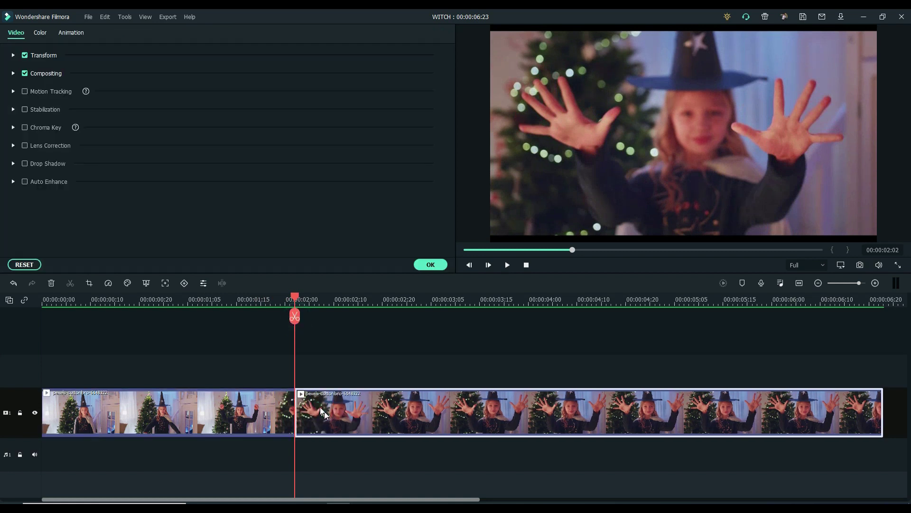
click(24, 91)
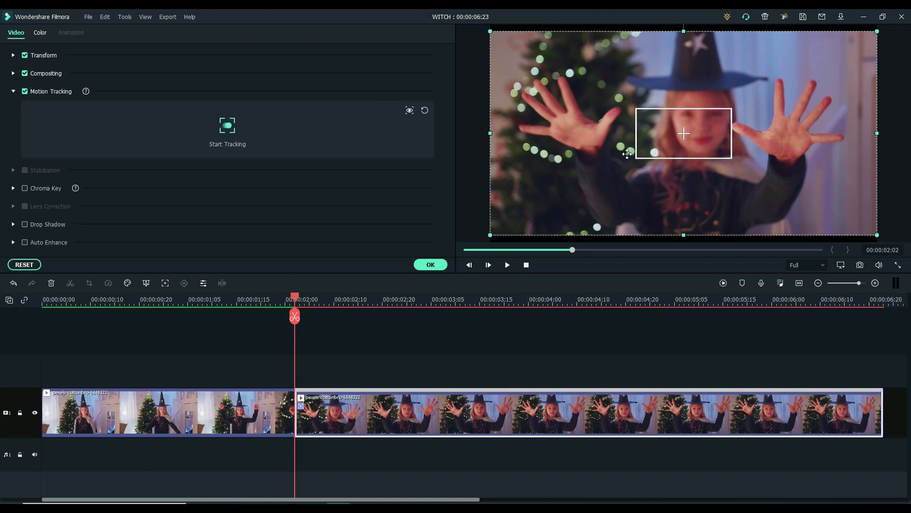
drag(685, 138, 547, 145)
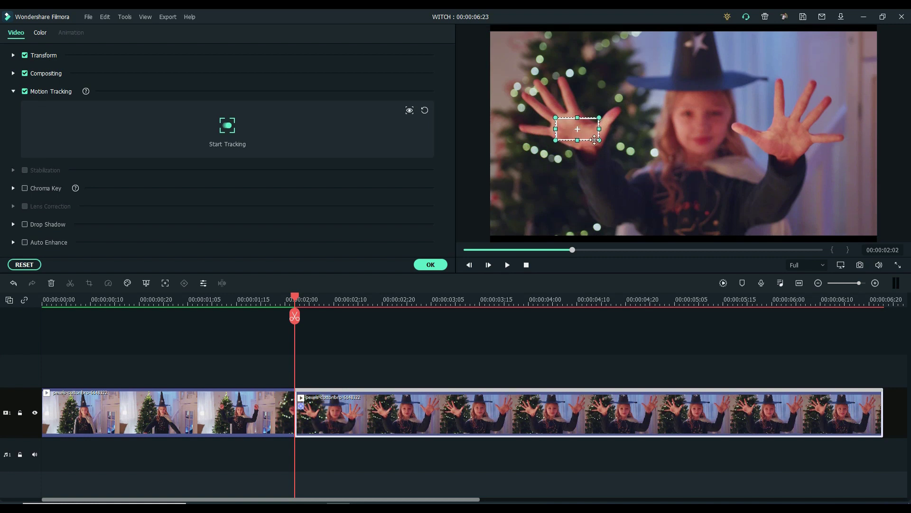
click(227, 124)
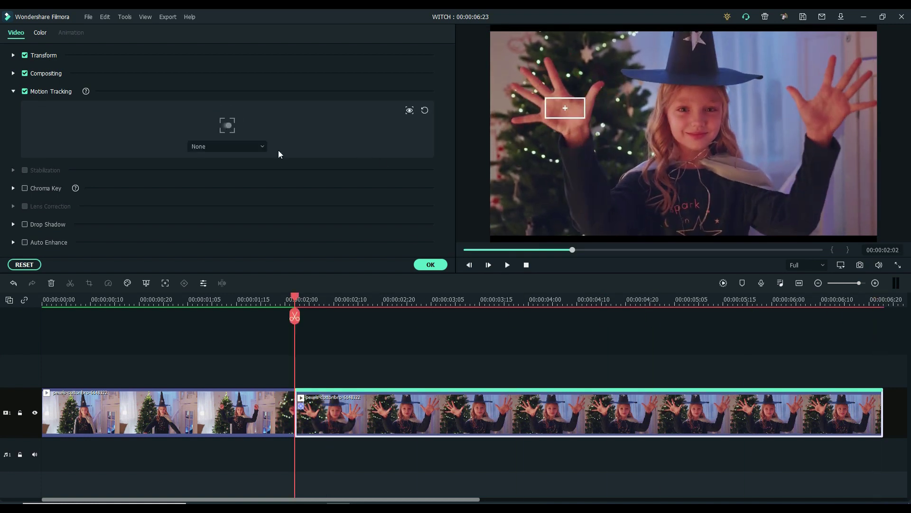
Drop Energy Ball 2 on track 2 at the split and trim it to end at 6:23
click(430, 264)
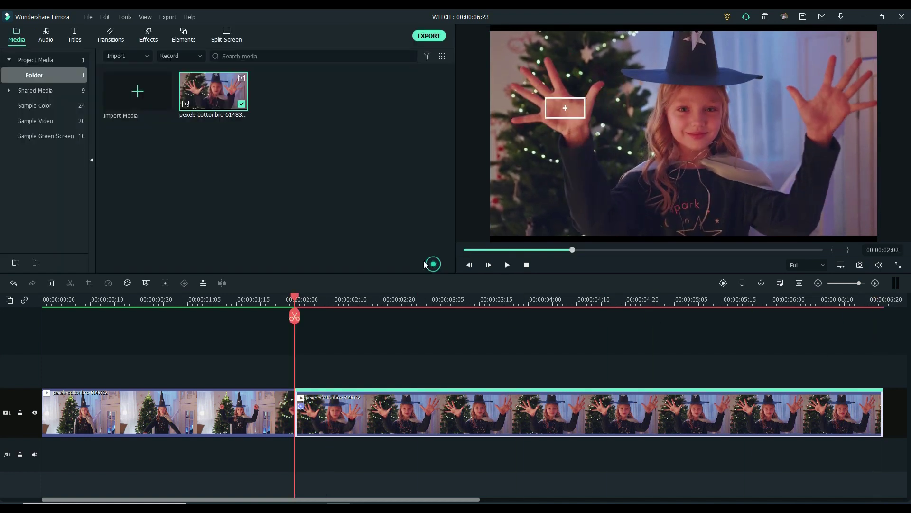
click(182, 39)
text(ENE)
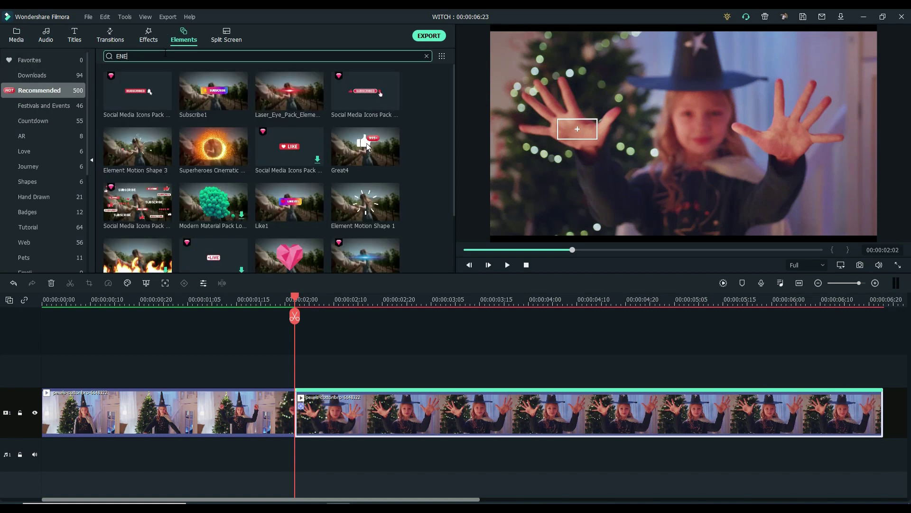
text(RNGY BALL)
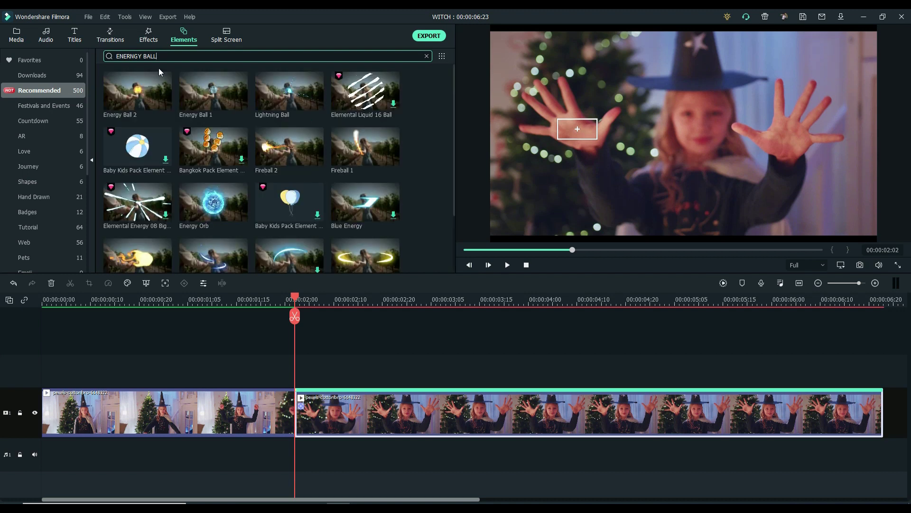
click(157, 75)
mouse_move(156, 75)
mouse_down()
mouse_move(318, 349)
mouse_move(327, 347)
mouse_up()
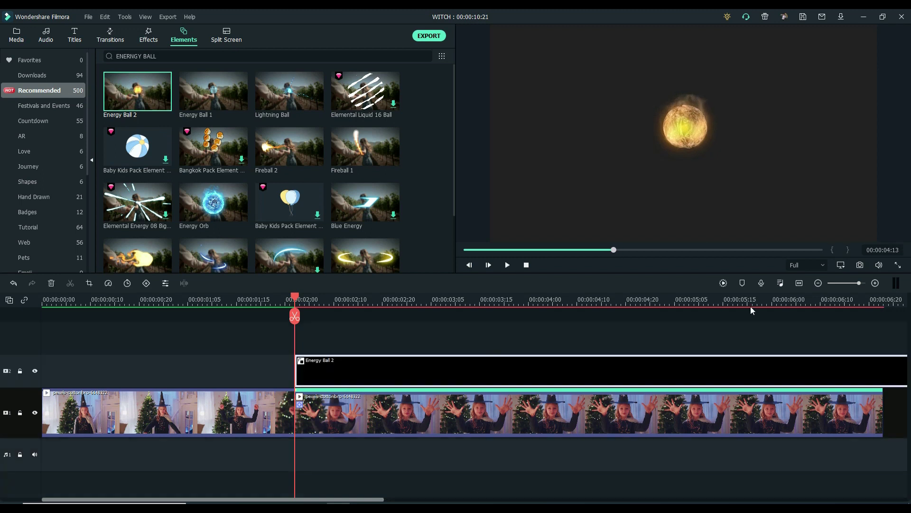
click(800, 283)
drag(888, 372, 575, 408)
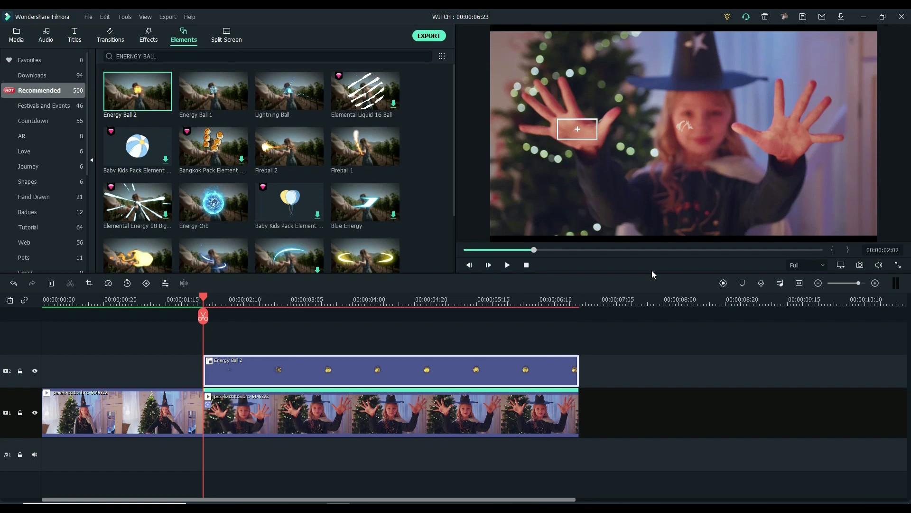
Attach Energy Ball 2 to the clip's hand motion track
key(shift+z)
double_click(413, 414)
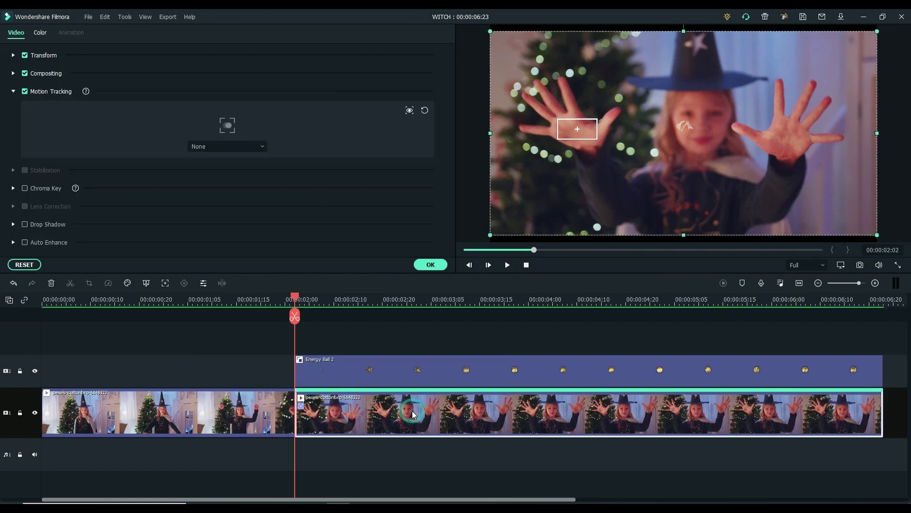
click(222, 144)
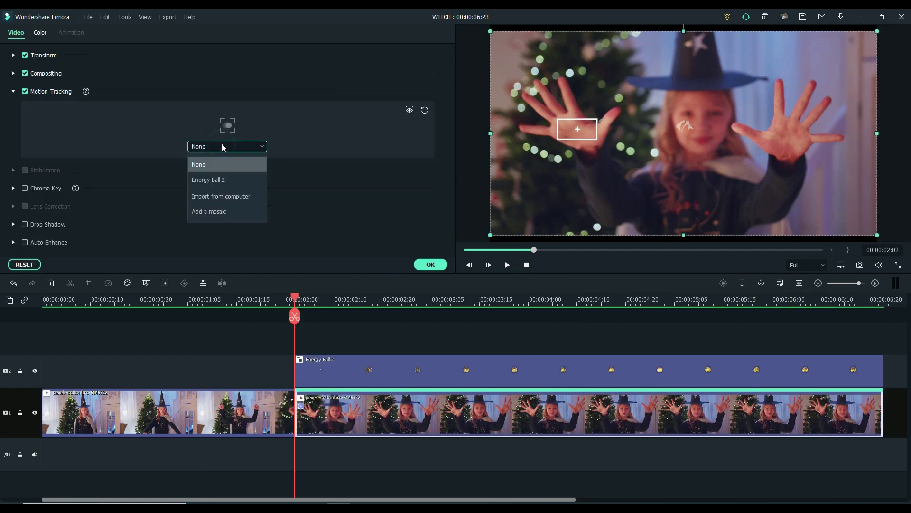
click(213, 179)
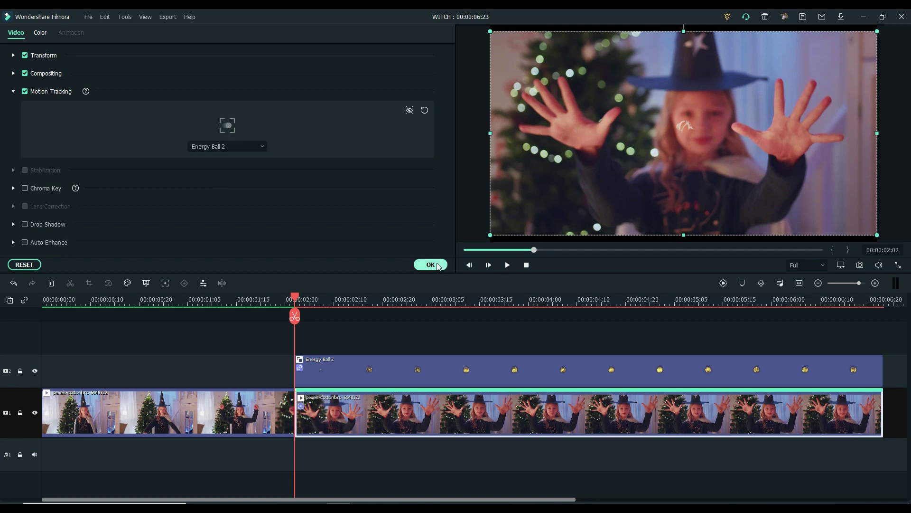
click(435, 265)
Move Energy Ball 2 over the girl's palm and enlarge it to about 150% scale
double_click(444, 366)
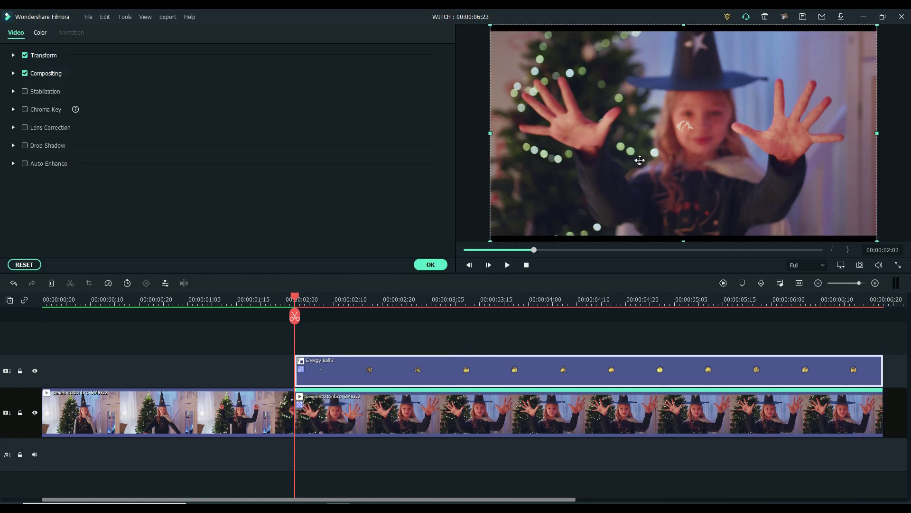
drag(557, 169, 541, 168)
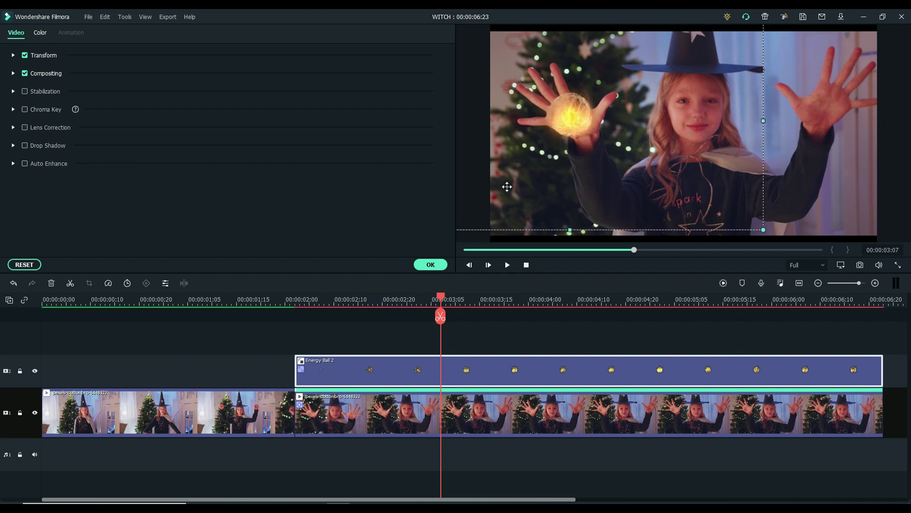
click(12, 55)
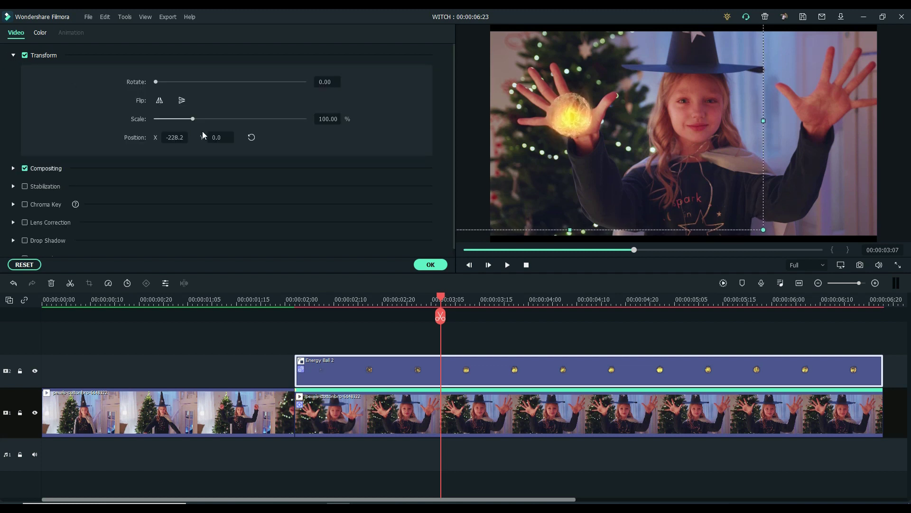
click(328, 119)
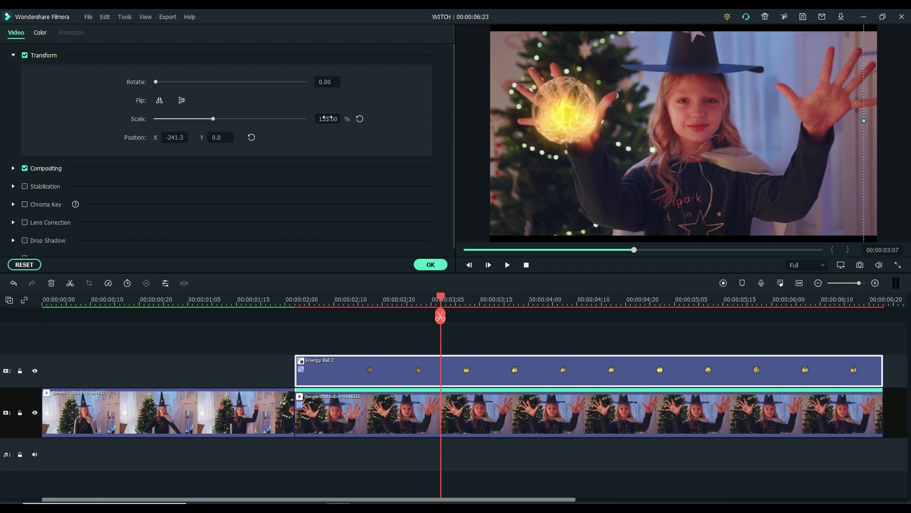
Play the edited video from the start and export it as WITCH.mp4 in 1920x1080
click(420, 265)
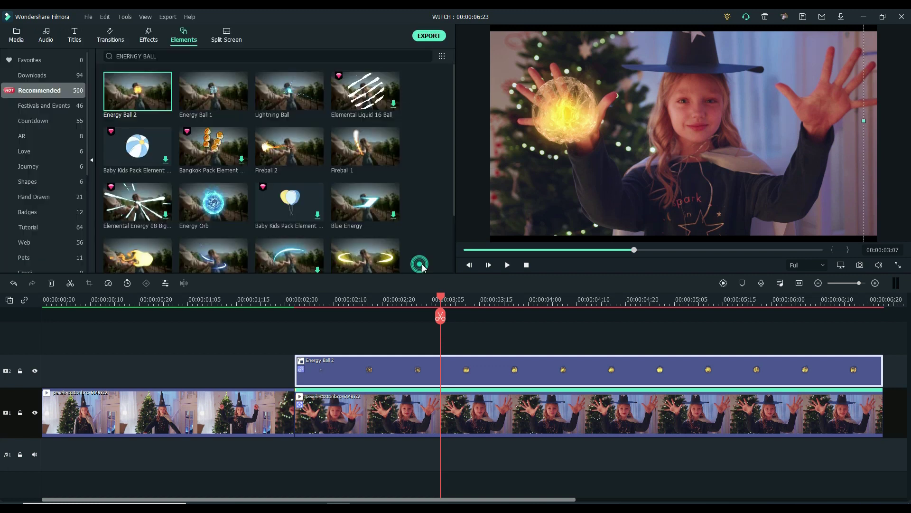
click(355, 333)
key(Home)
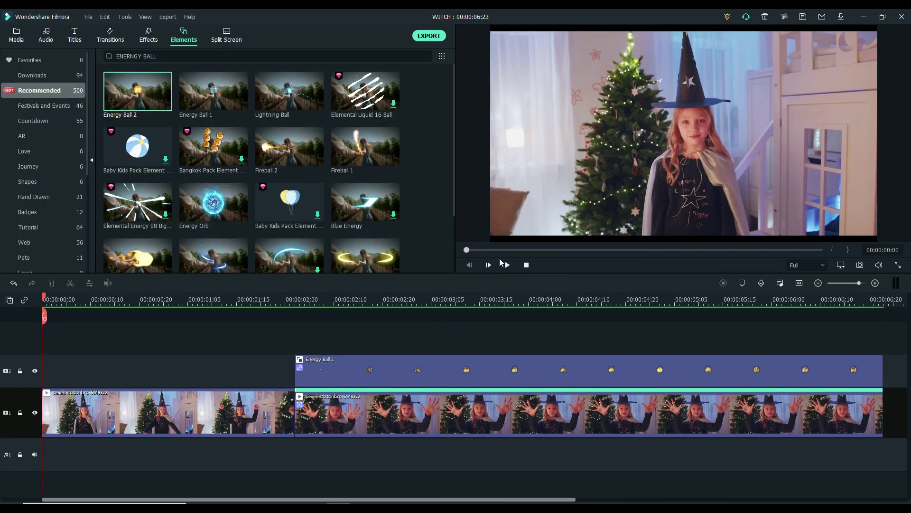
click(503, 264)
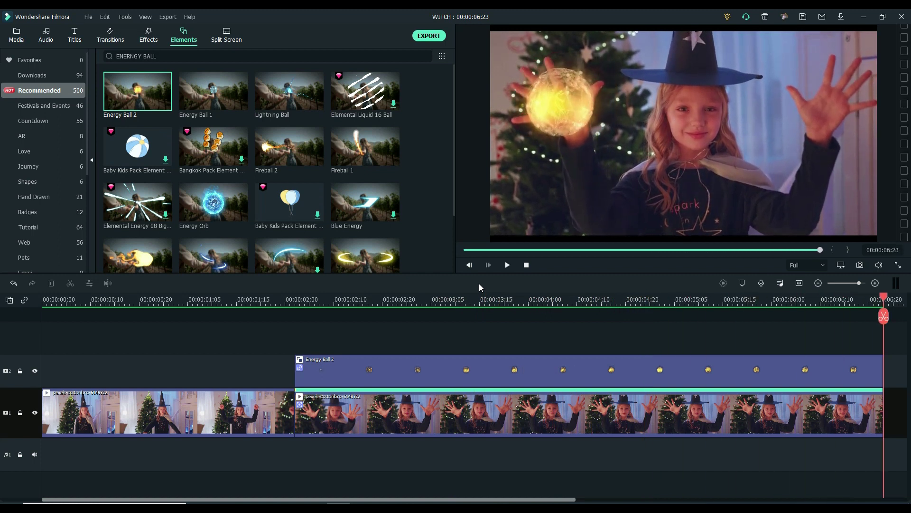
click(164, 17)
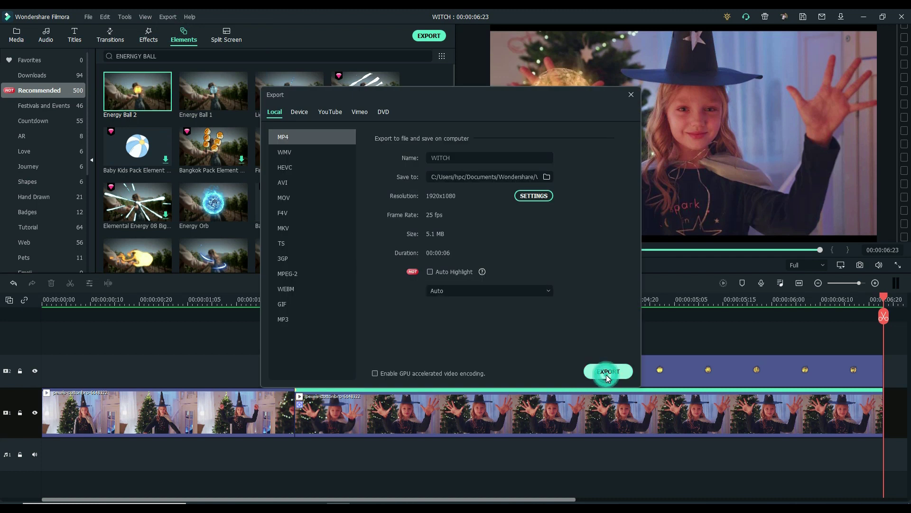
click(606, 375)
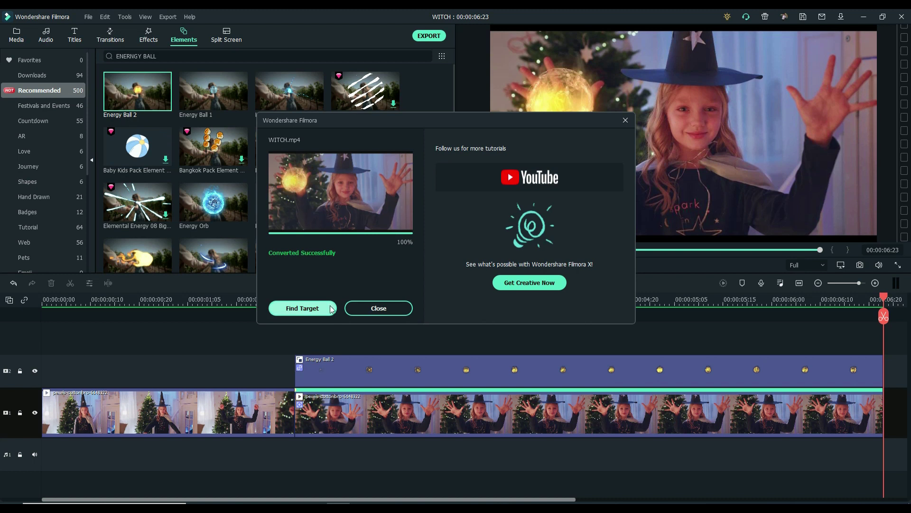
Add the exported WITCH clip to a new top track and split it at 00:00:02:02
click(334, 310)
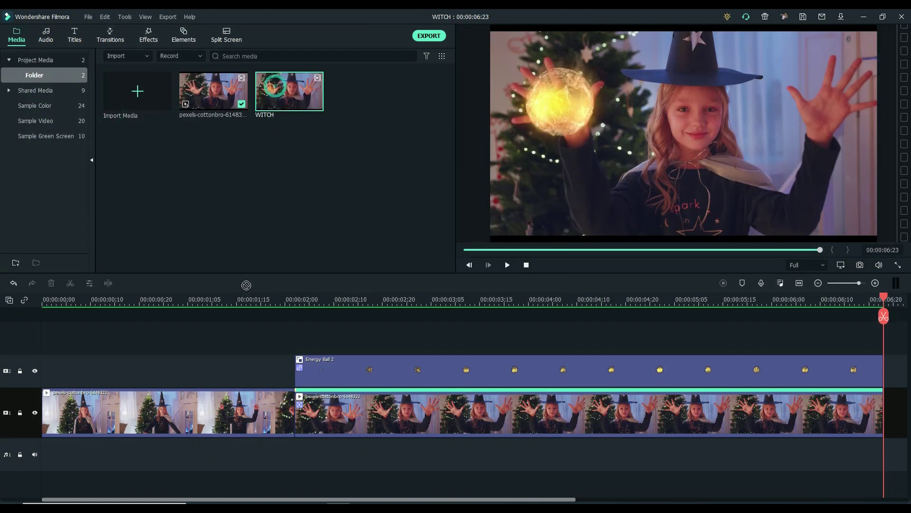
drag(243, 289, 150, 333)
drag(41, 335, 41, 335)
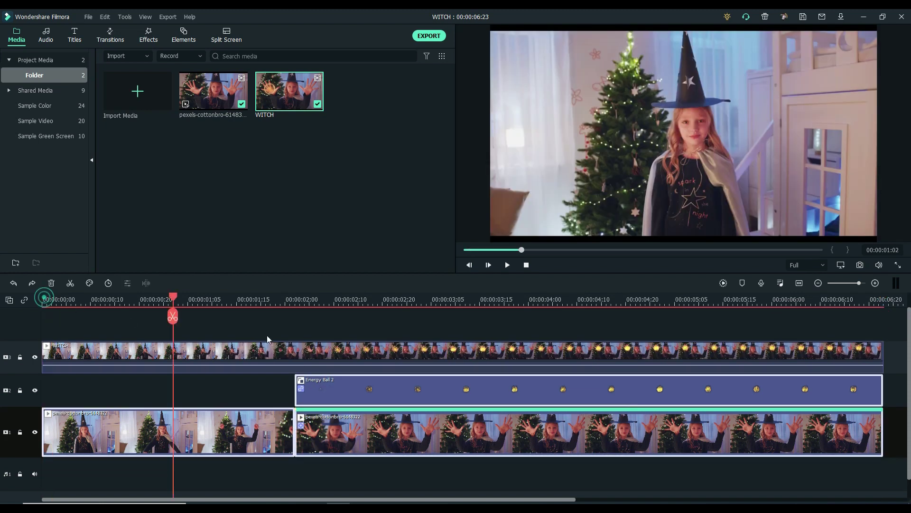
drag(45, 302, 295, 300)
click(305, 350)
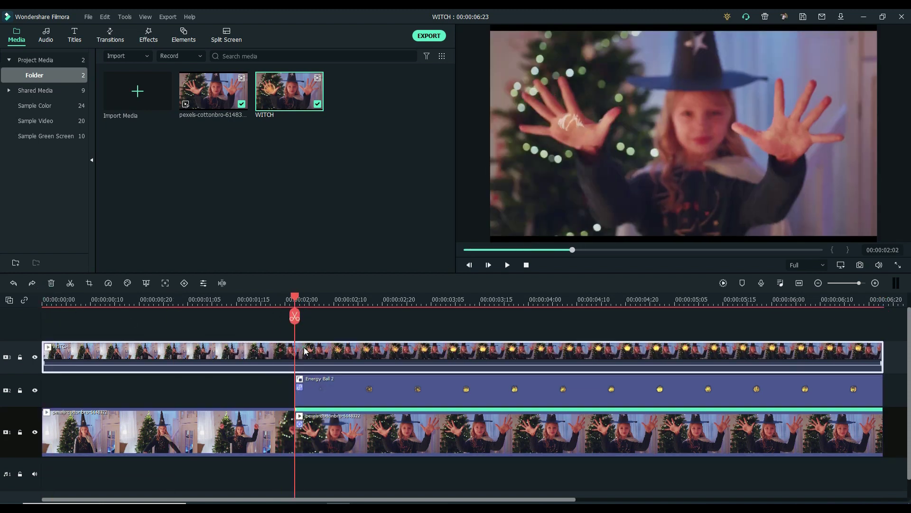
click(294, 317)
Delete both original Pexels clips and the Energy Ball, then play WITCH from the start
click(316, 429)
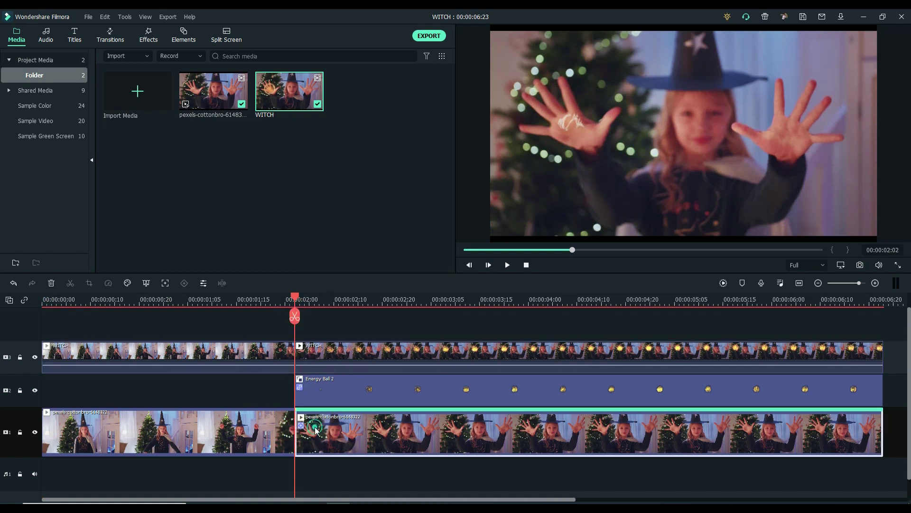
key(Delete)
click(234, 425)
key(Delete)
click(346, 393)
key(Delete)
click(524, 264)
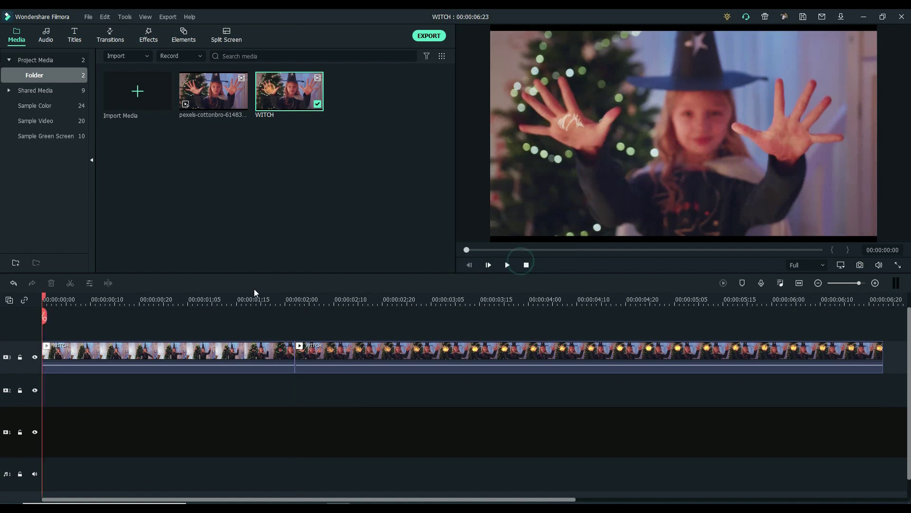
click(508, 265)
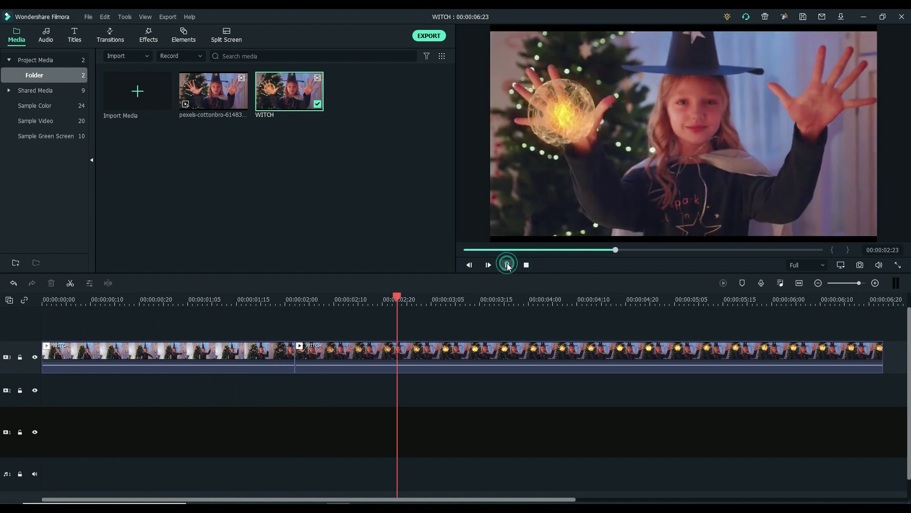
Track the right-hand palm in the second WITCH clip with a resized tracking box
click(507, 265)
click(450, 350)
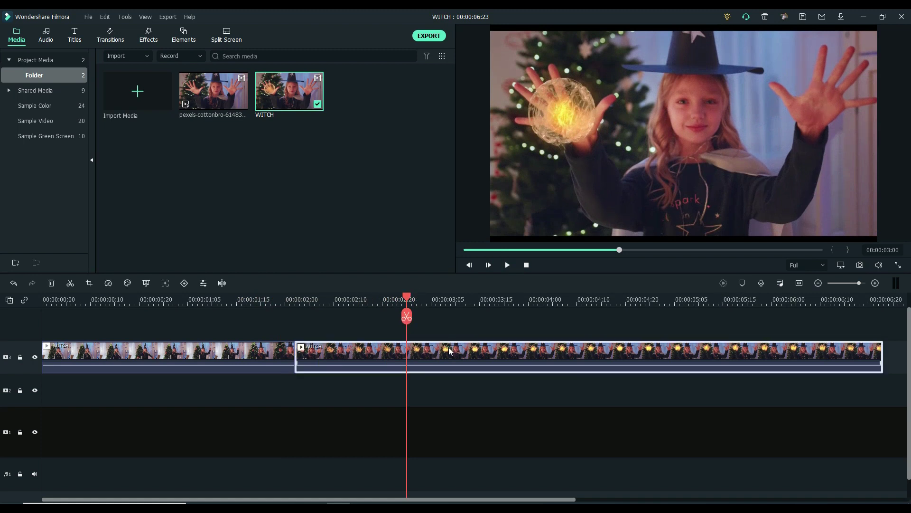
double_click(444, 352)
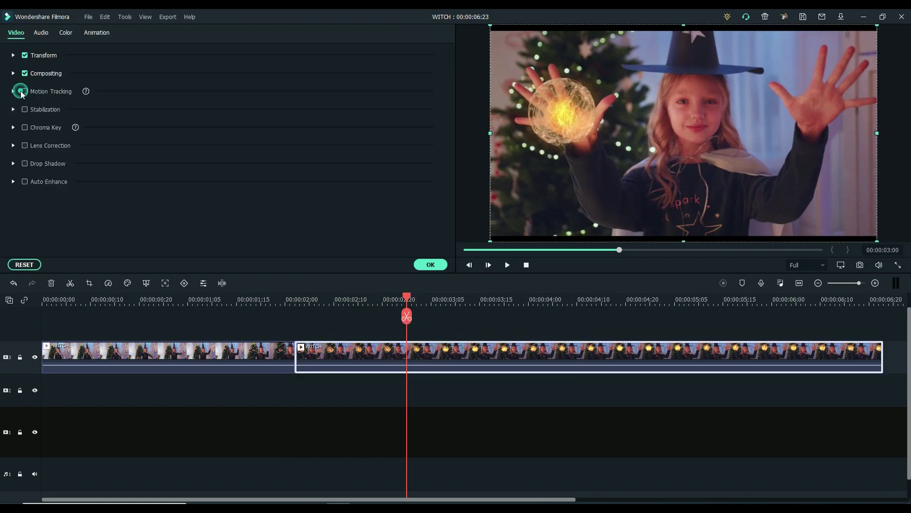
click(23, 91)
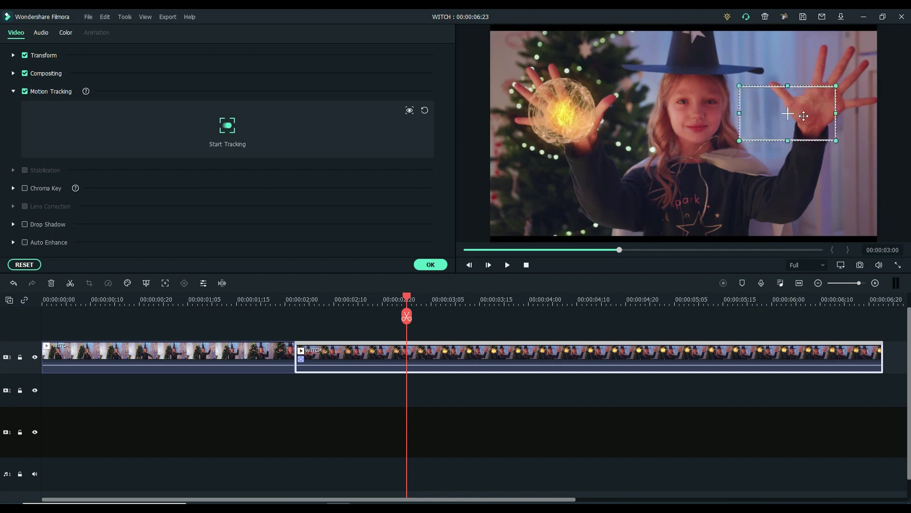
drag(684, 142, 815, 107)
drag(765, 137, 781, 126)
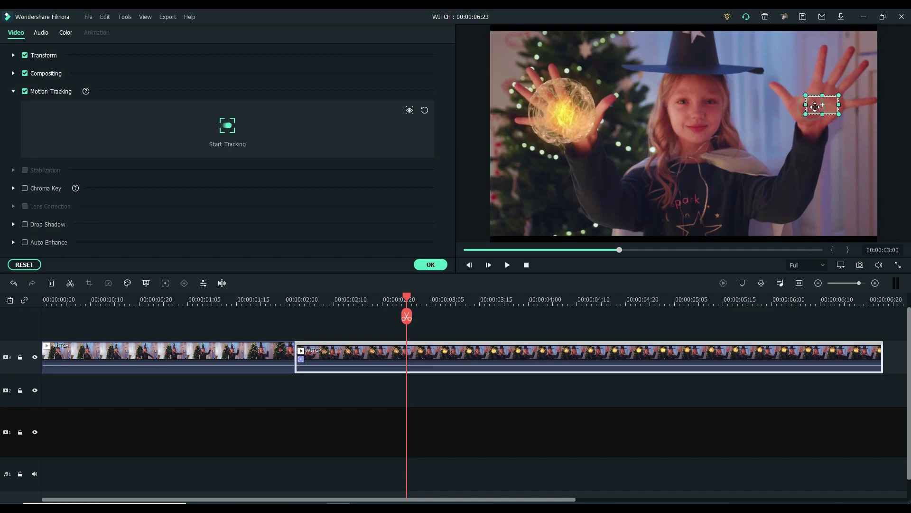
click(227, 125)
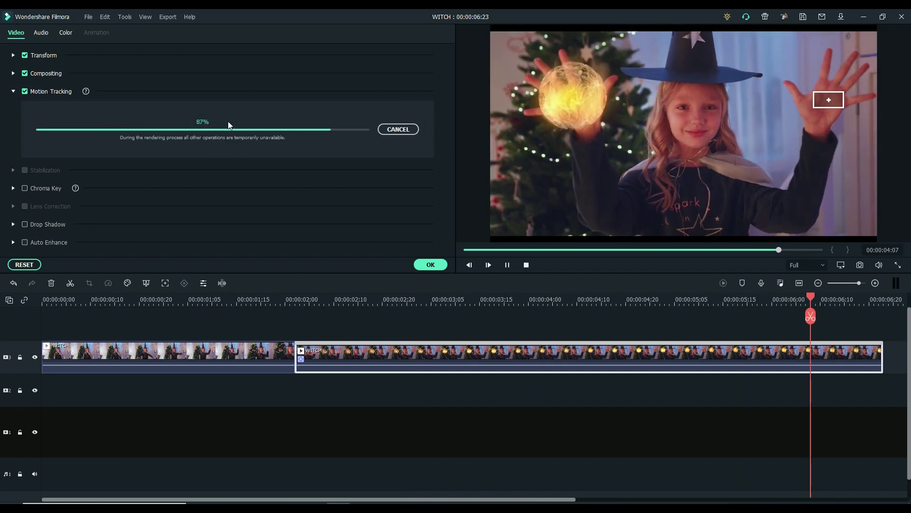
click(431, 264)
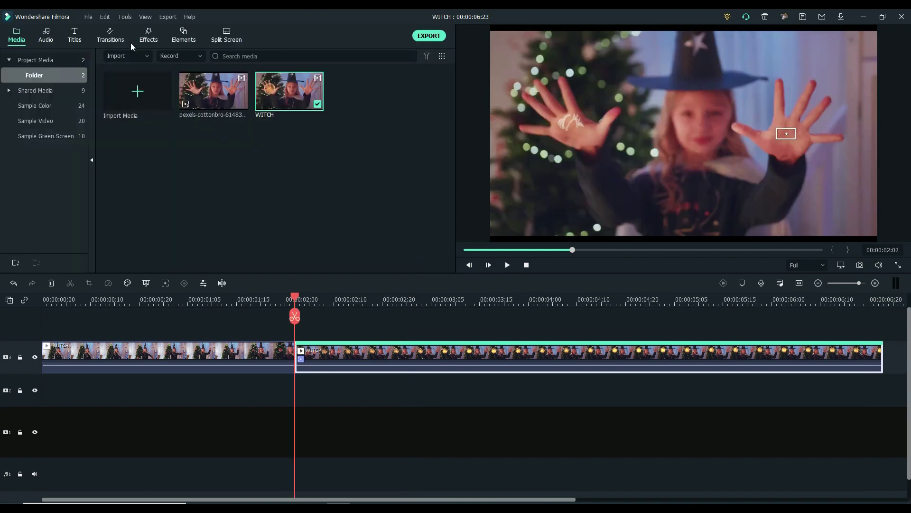
Add Energy Ball 1 at the playhead and trim it to the video's end
click(179, 40)
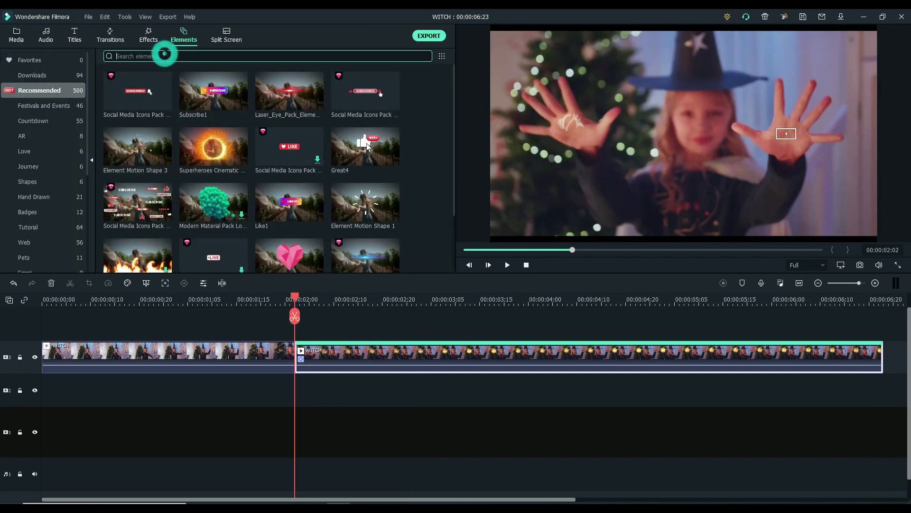
text(ENERGY BA)
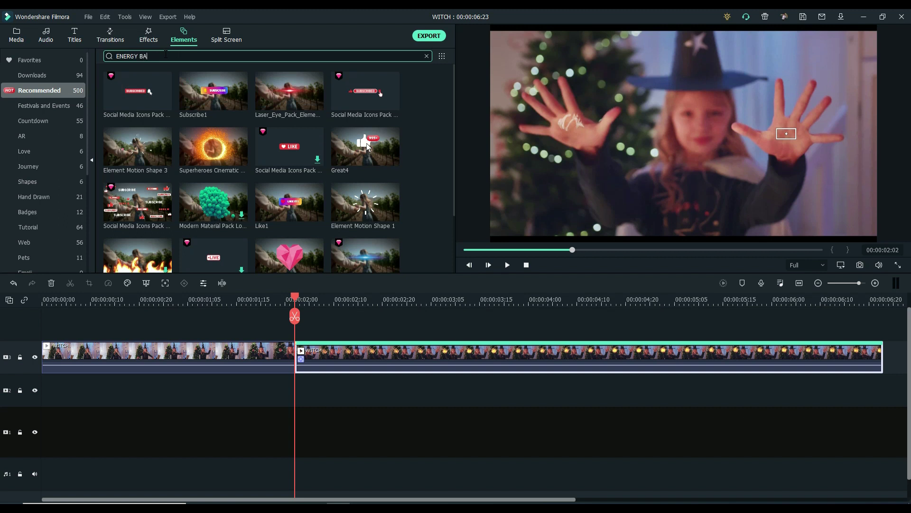
text(LL)
key(Return)
drag(138, 91, 299, 330)
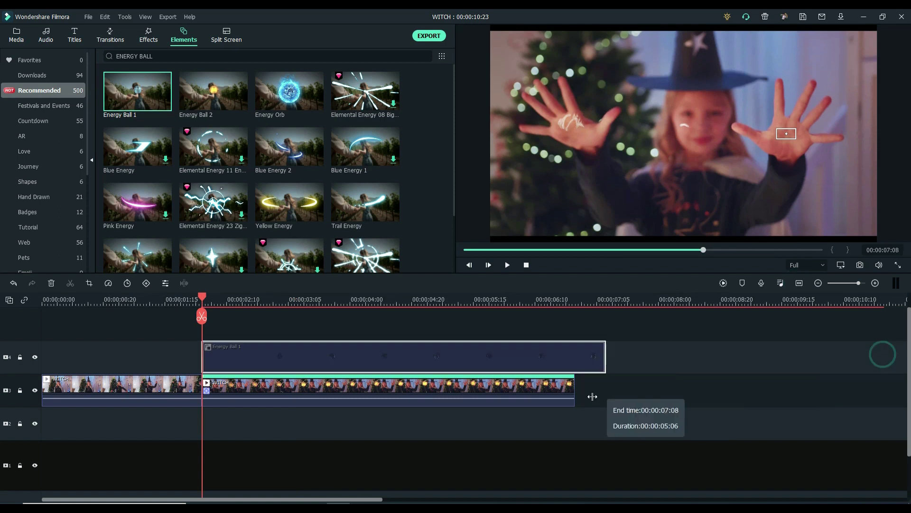
drag(889, 358, 575, 358)
Move Energy Ball 1 onto the other palm and scale it to 155
double_click(716, 157)
mouse_move(716, 157)
mouse_down()
mouse_move(766, 154)
mouse_move(756, 161)
mouse_up()
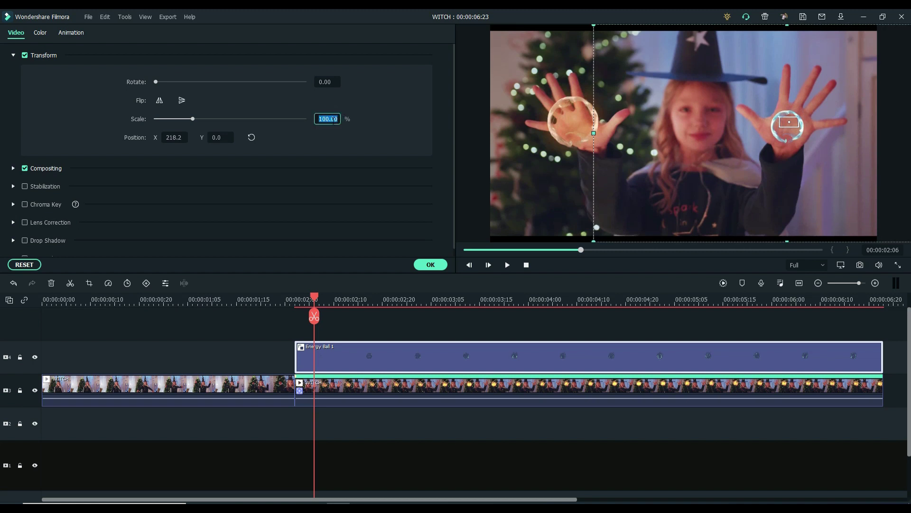
key(Return)
click(430, 264)
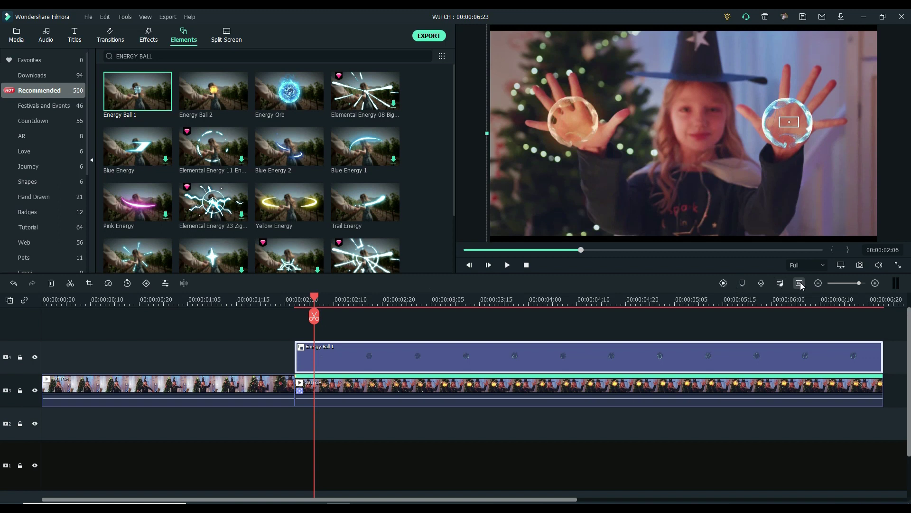
Attach Energy Ball 1 to the second hand's motion track and play the video from the start
double_click(502, 387)
click(215, 148)
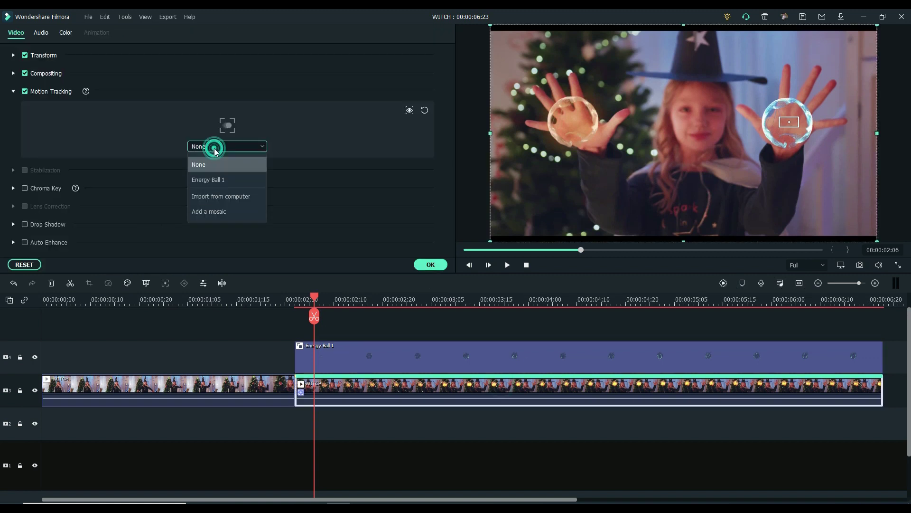
click(215, 180)
click(432, 264)
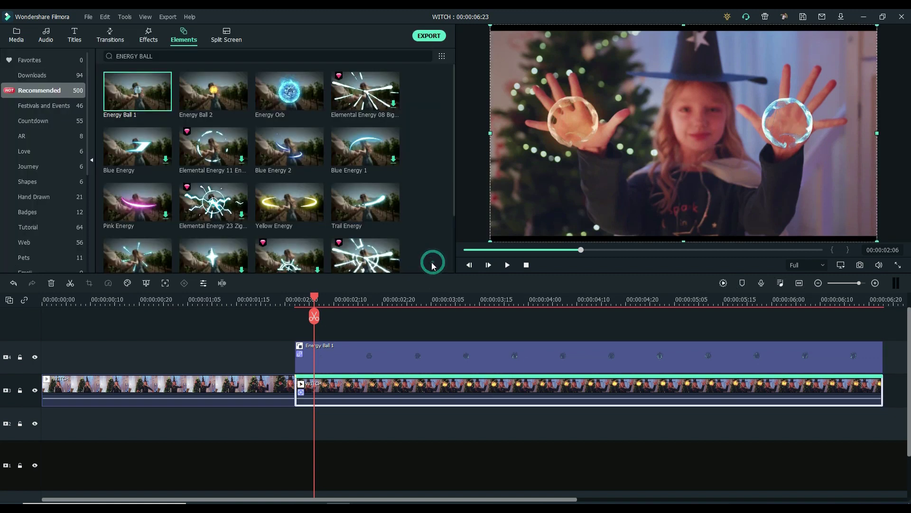
click(527, 265)
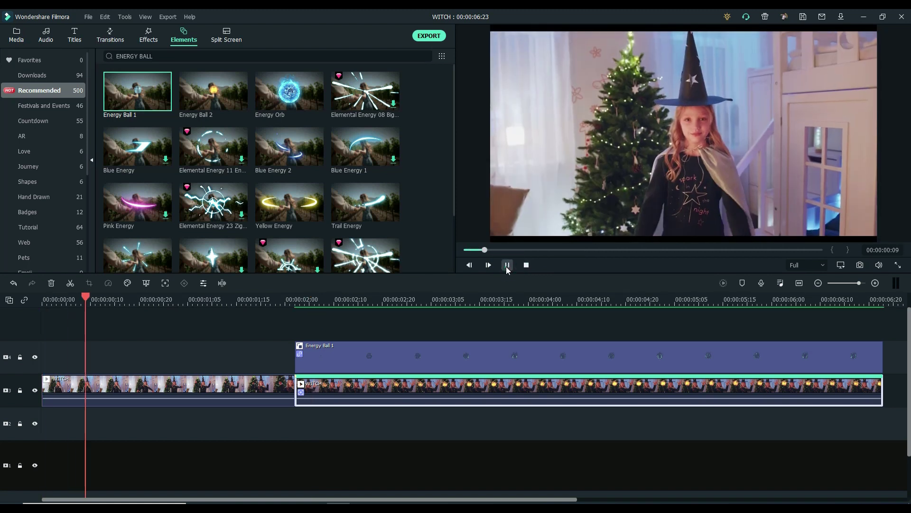